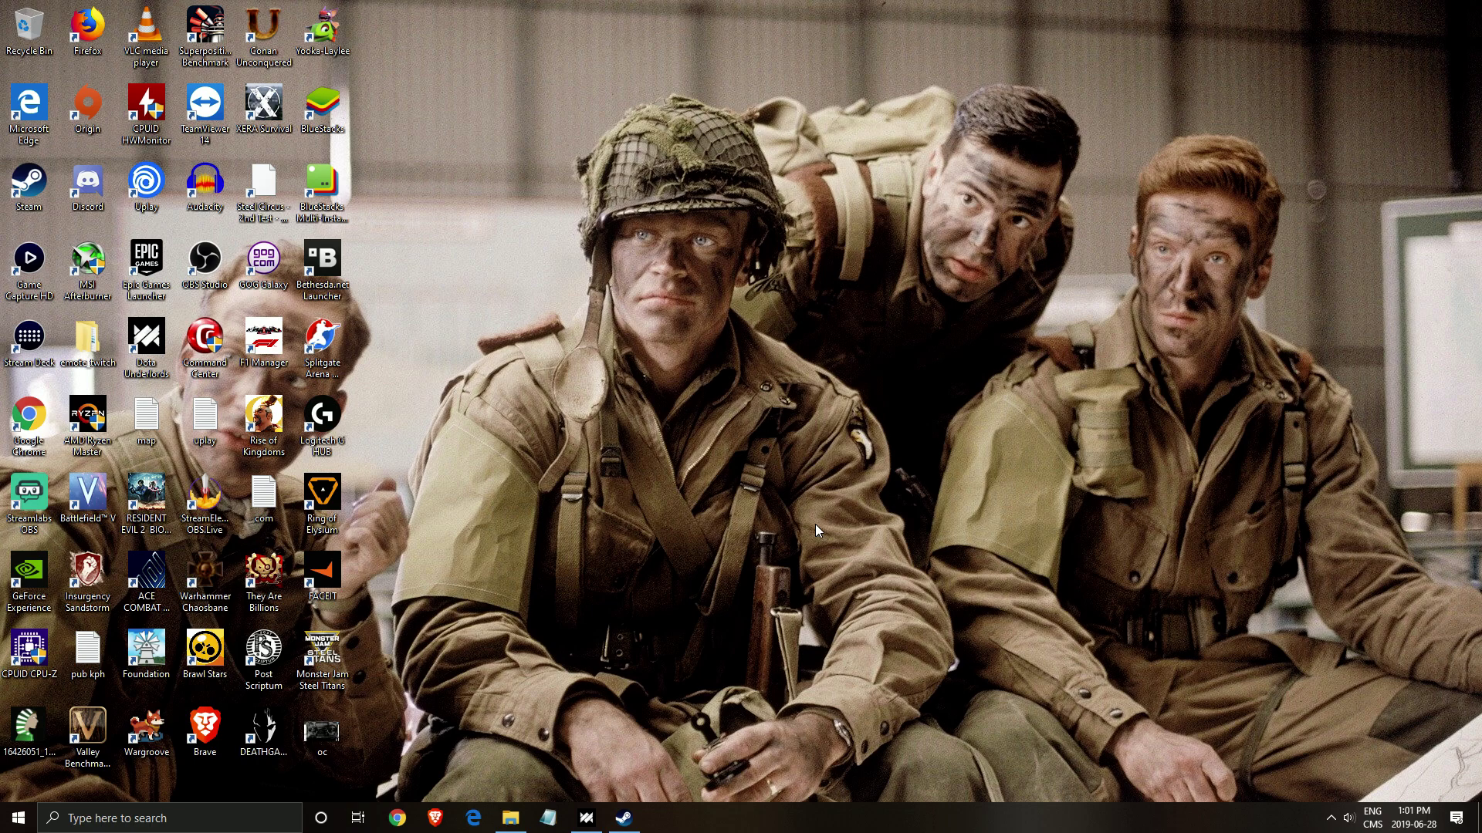
Check the Windows Game Mode and Game bar settings, then close the settings window.
left_click(167, 820)
type("game mode")
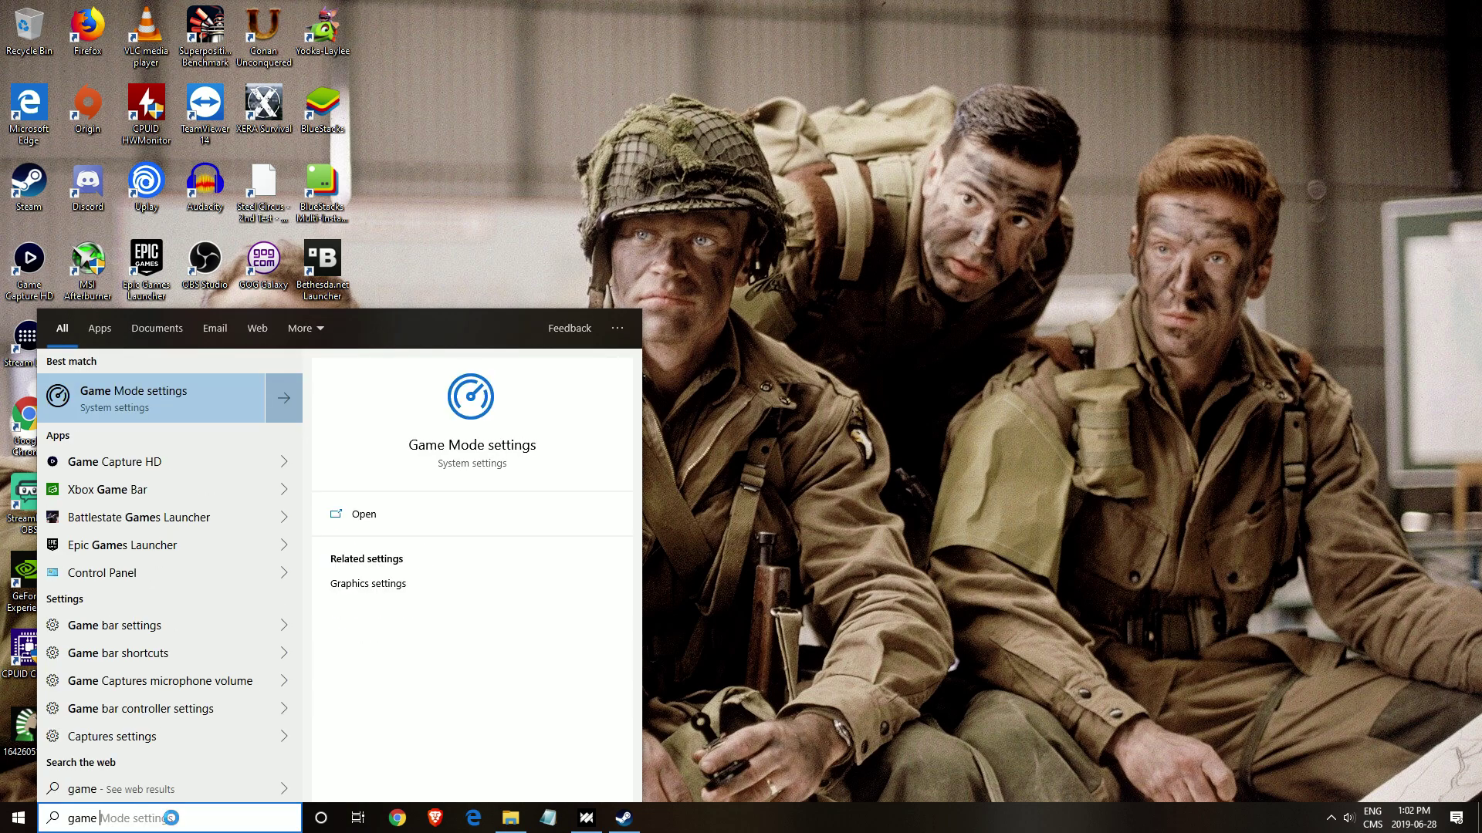
left_click(193, 409)
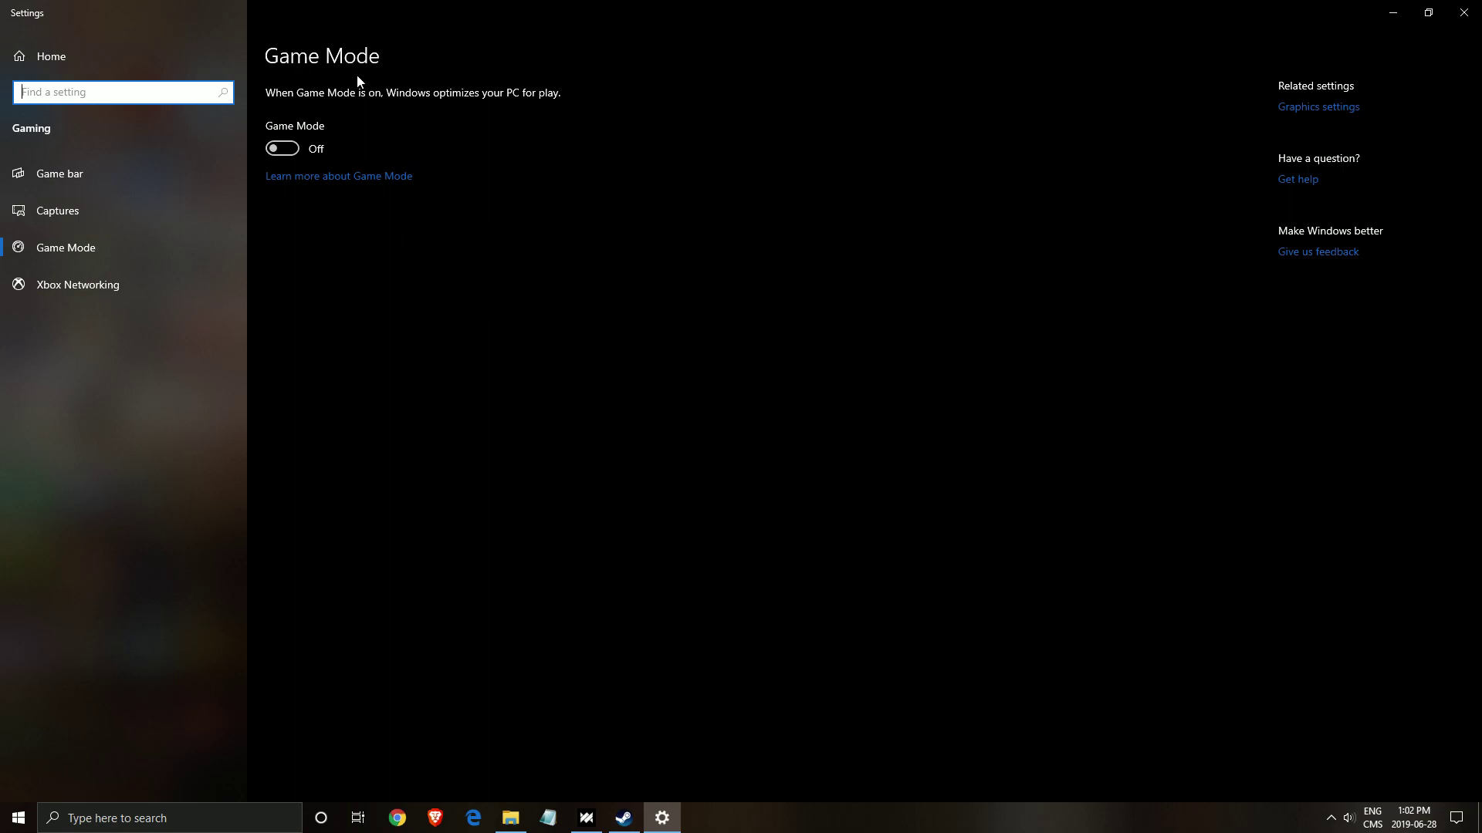
left_click(85, 175)
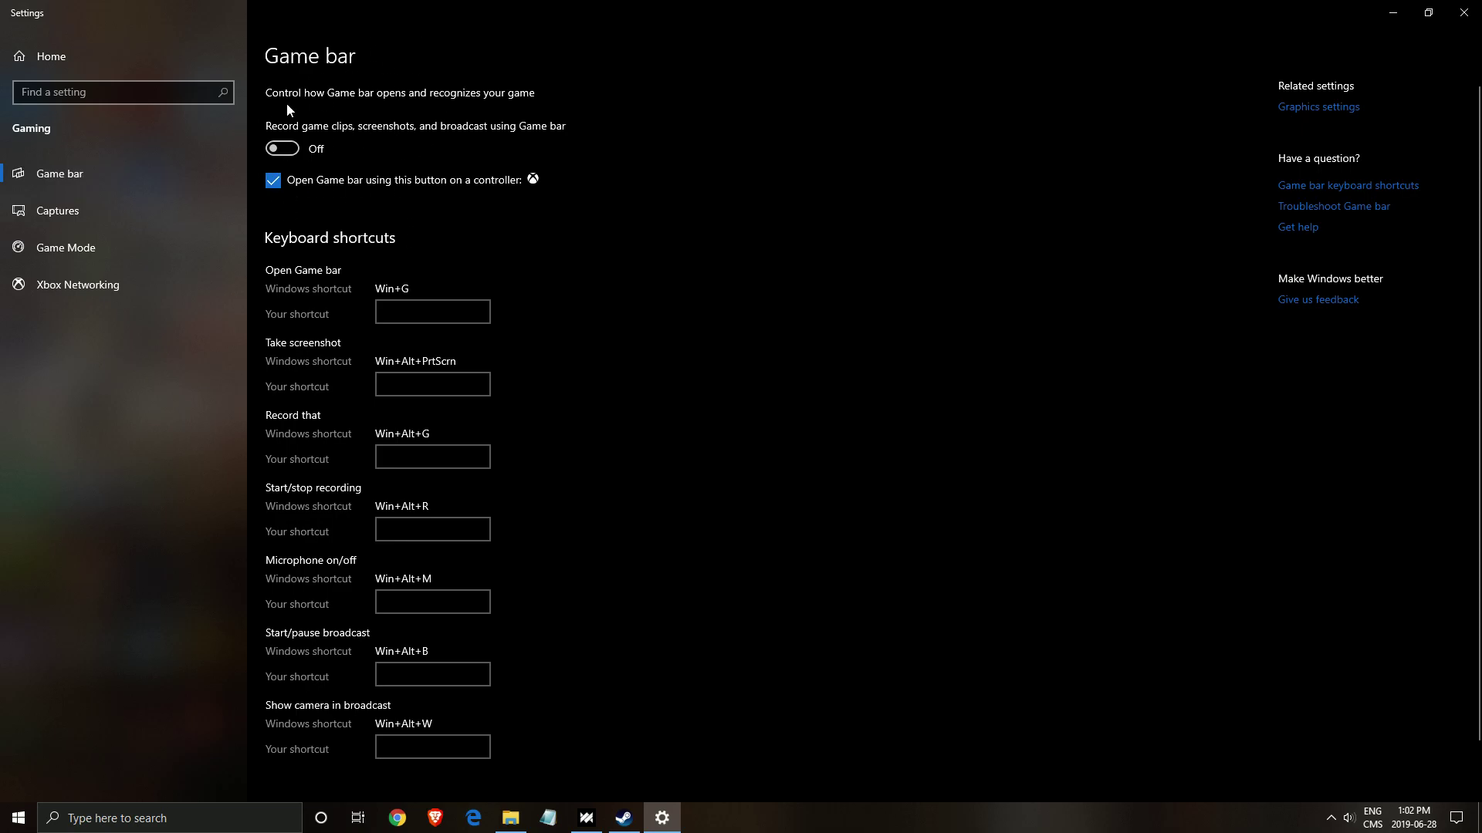
left_click(1451, 21)
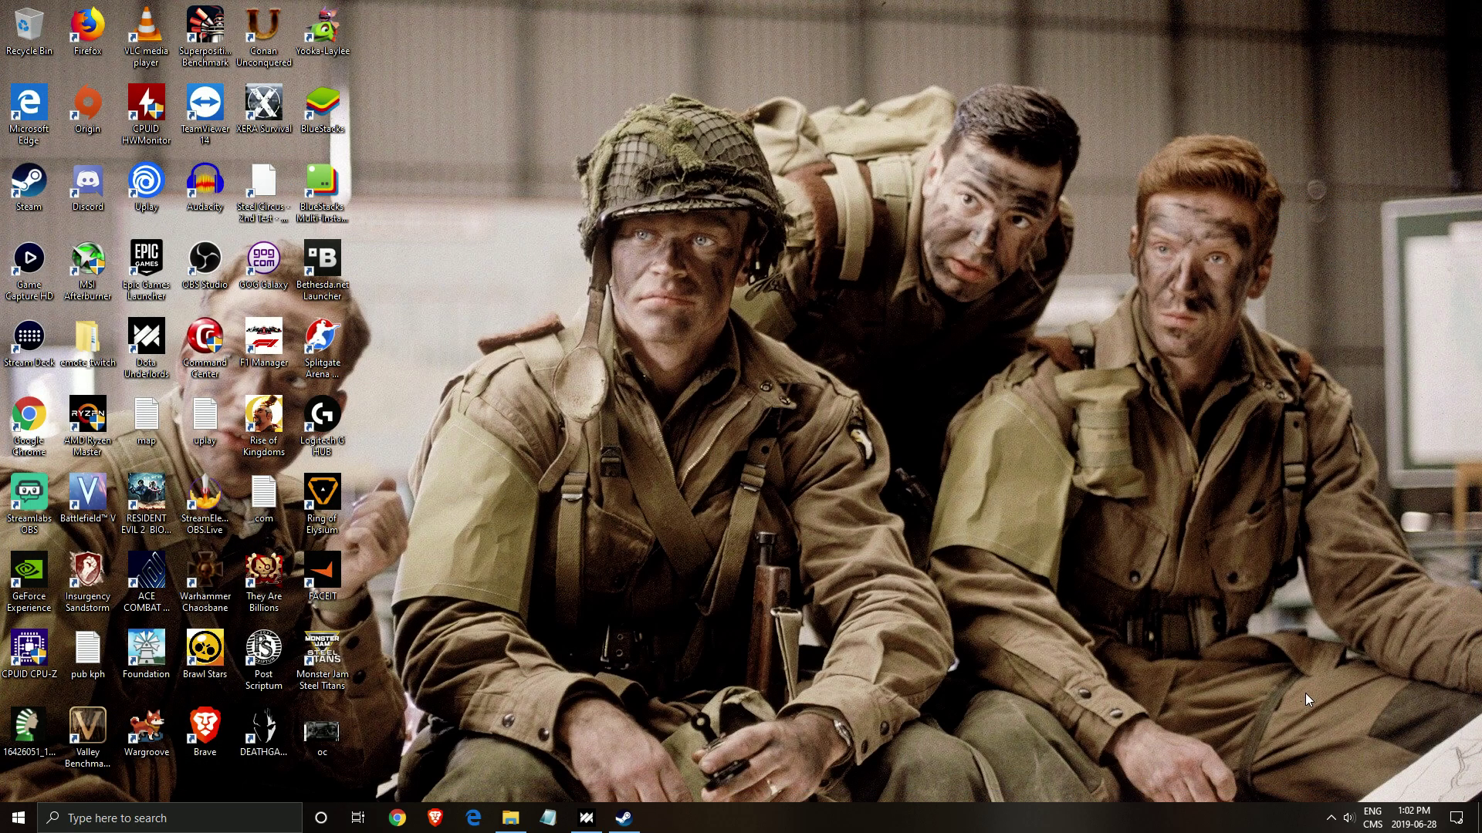
Bring up Intelligent standby list cleaner, review its memory and timer settings, and minimize it.
left_click(1331, 818)
left_click(1346, 758)
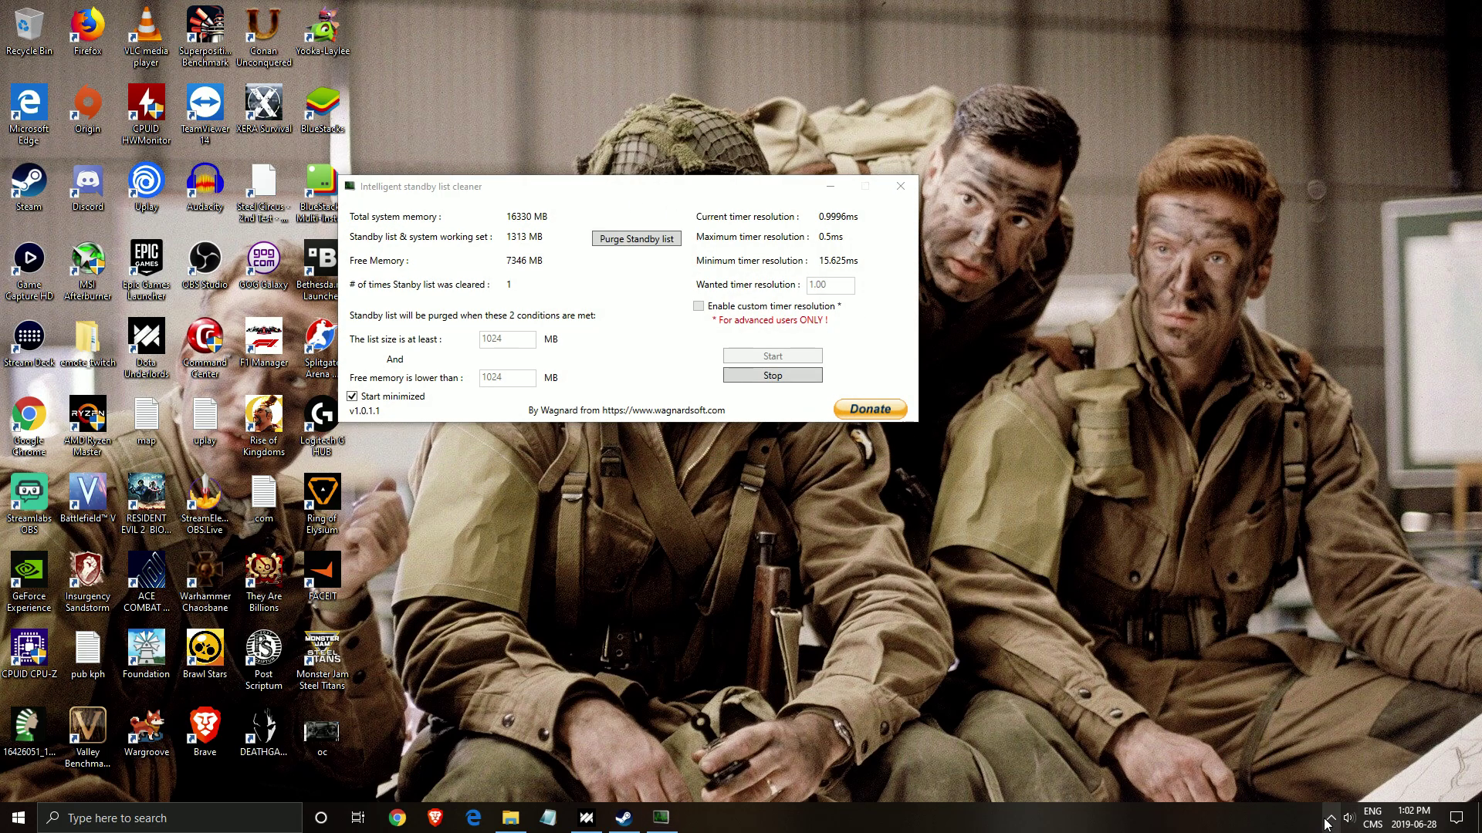
left_click_drag(622, 190, 639, 195)
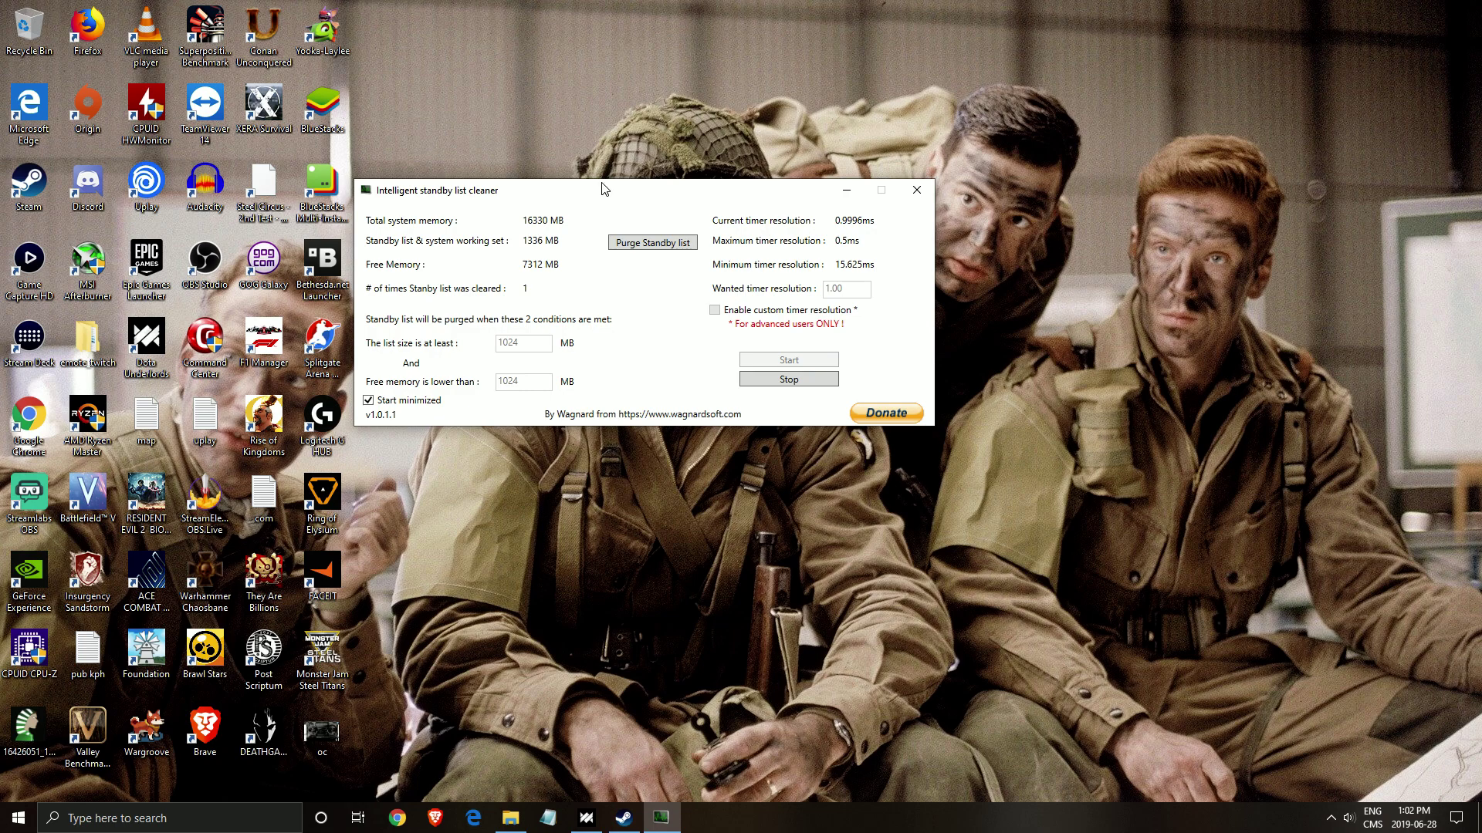
left_click_drag(601, 187, 647, 214)
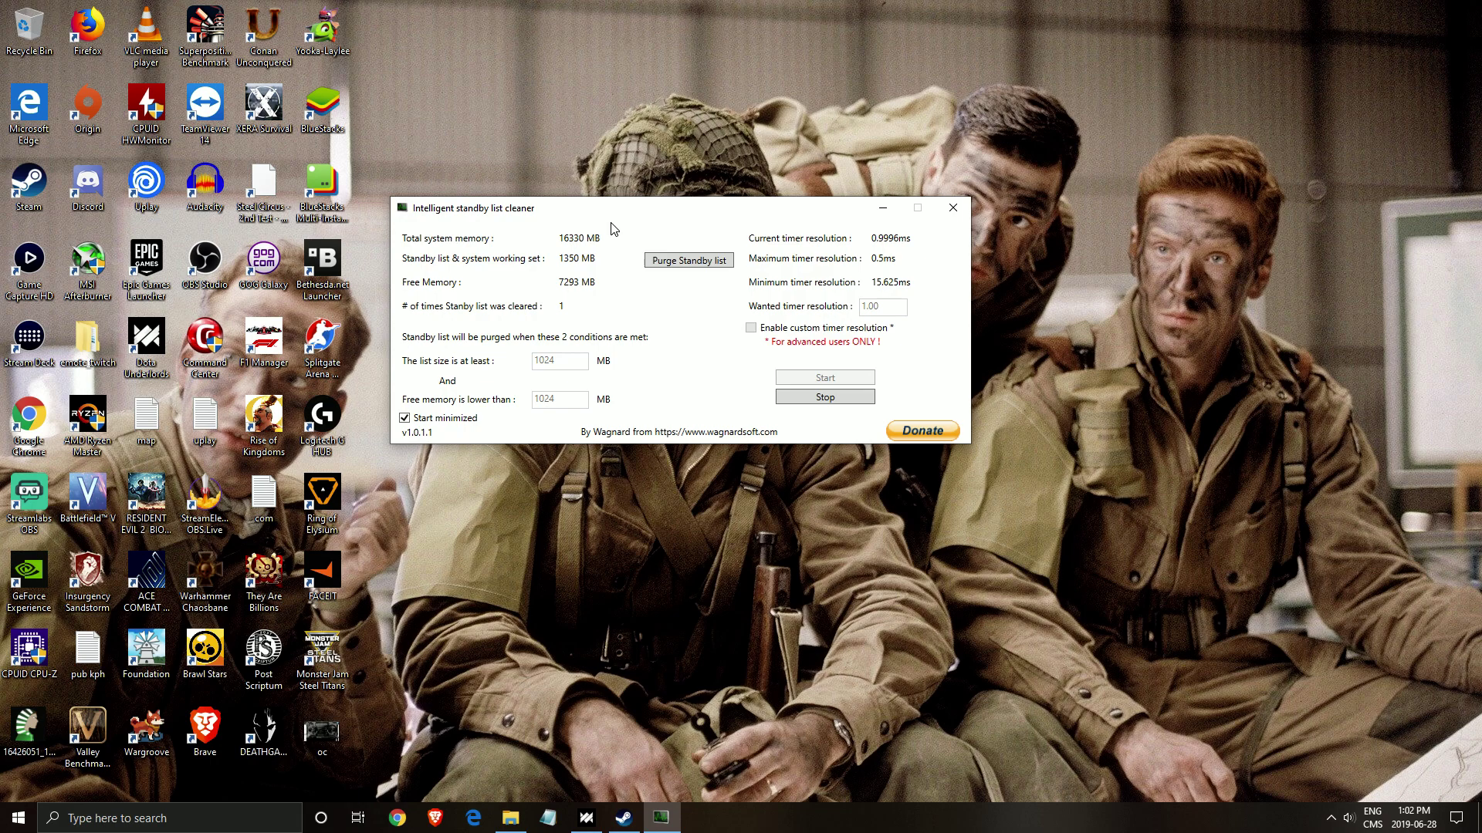
left_click_drag(634, 223, 615, 241)
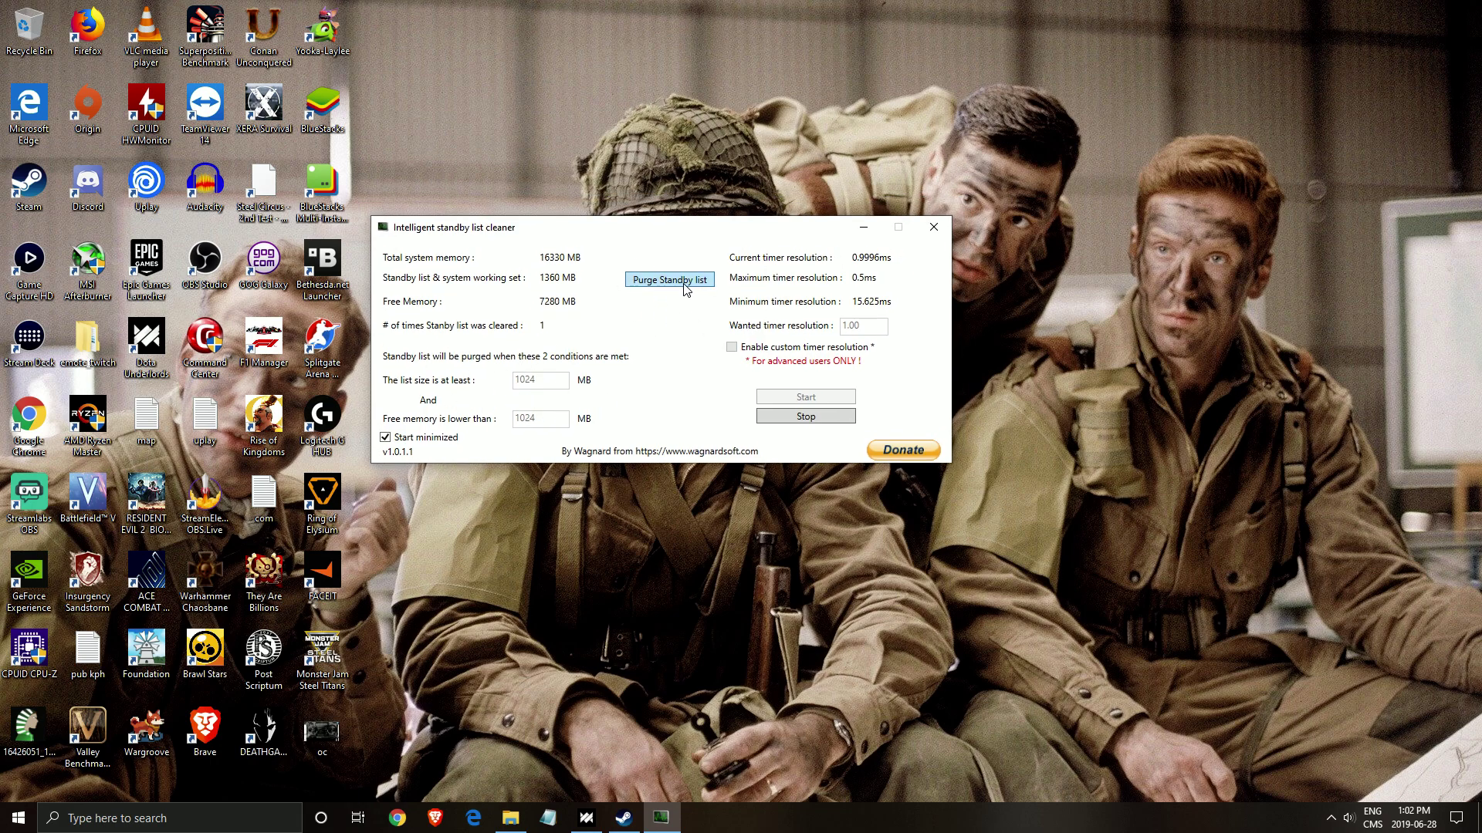
left_click_drag(715, 230, 814, 241)
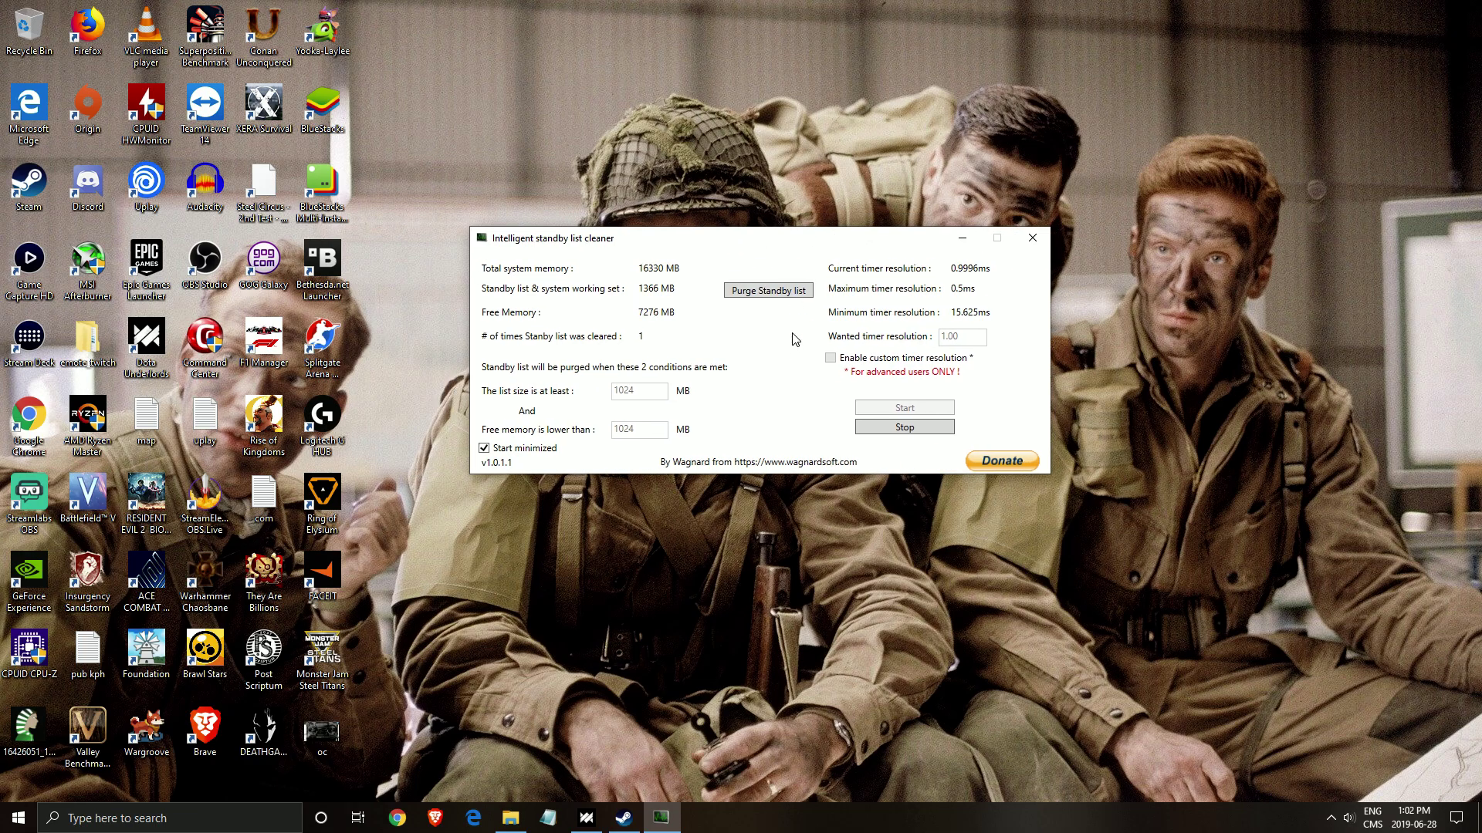
left_click(961, 238)
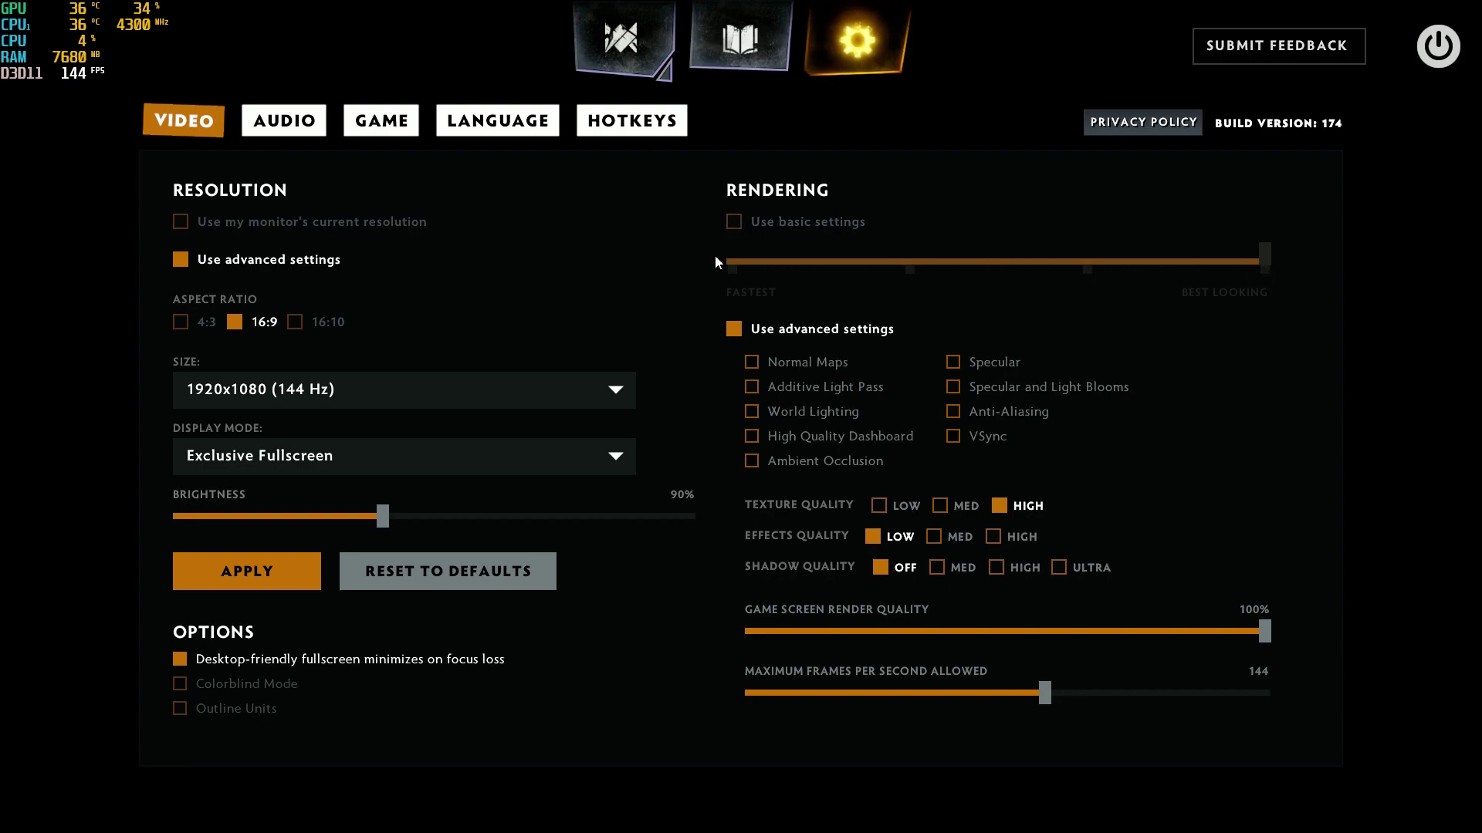
Review the available screen sizes and display modes in the Dota Underlords video settings.
mouse_move(824, 715)
left_click(302, 403)
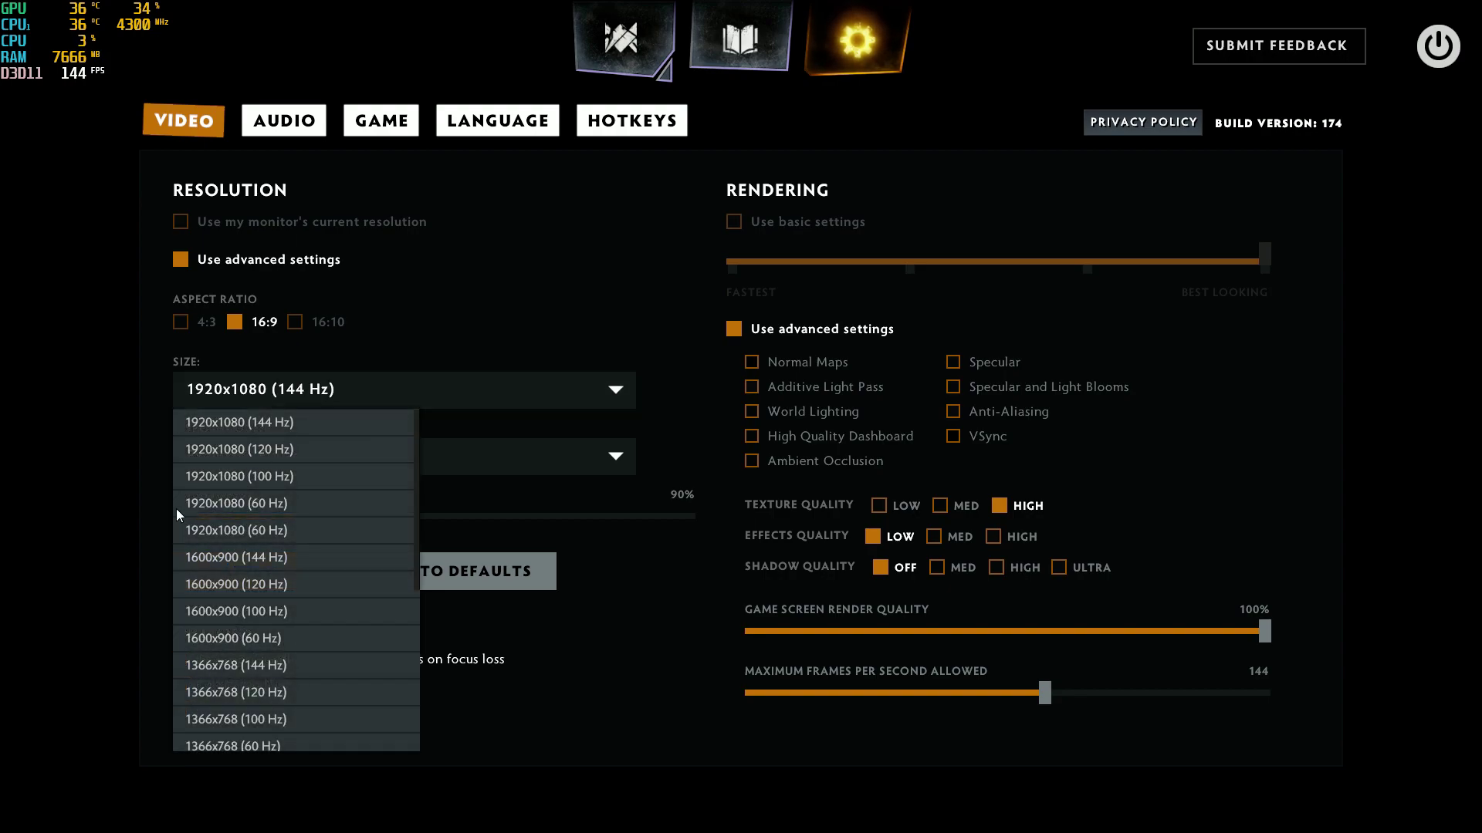
left_click(501, 350)
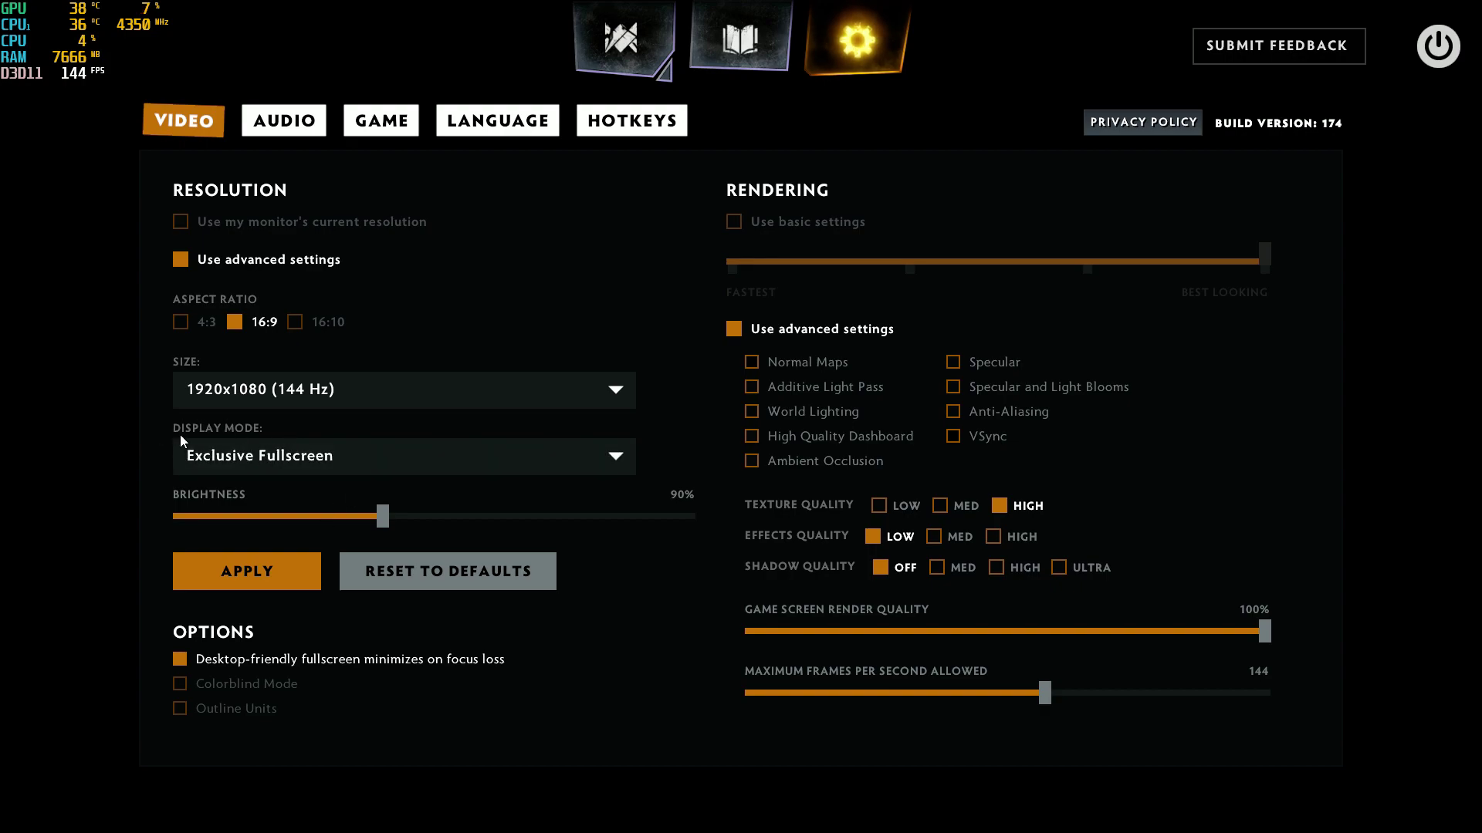
left_click(334, 460)
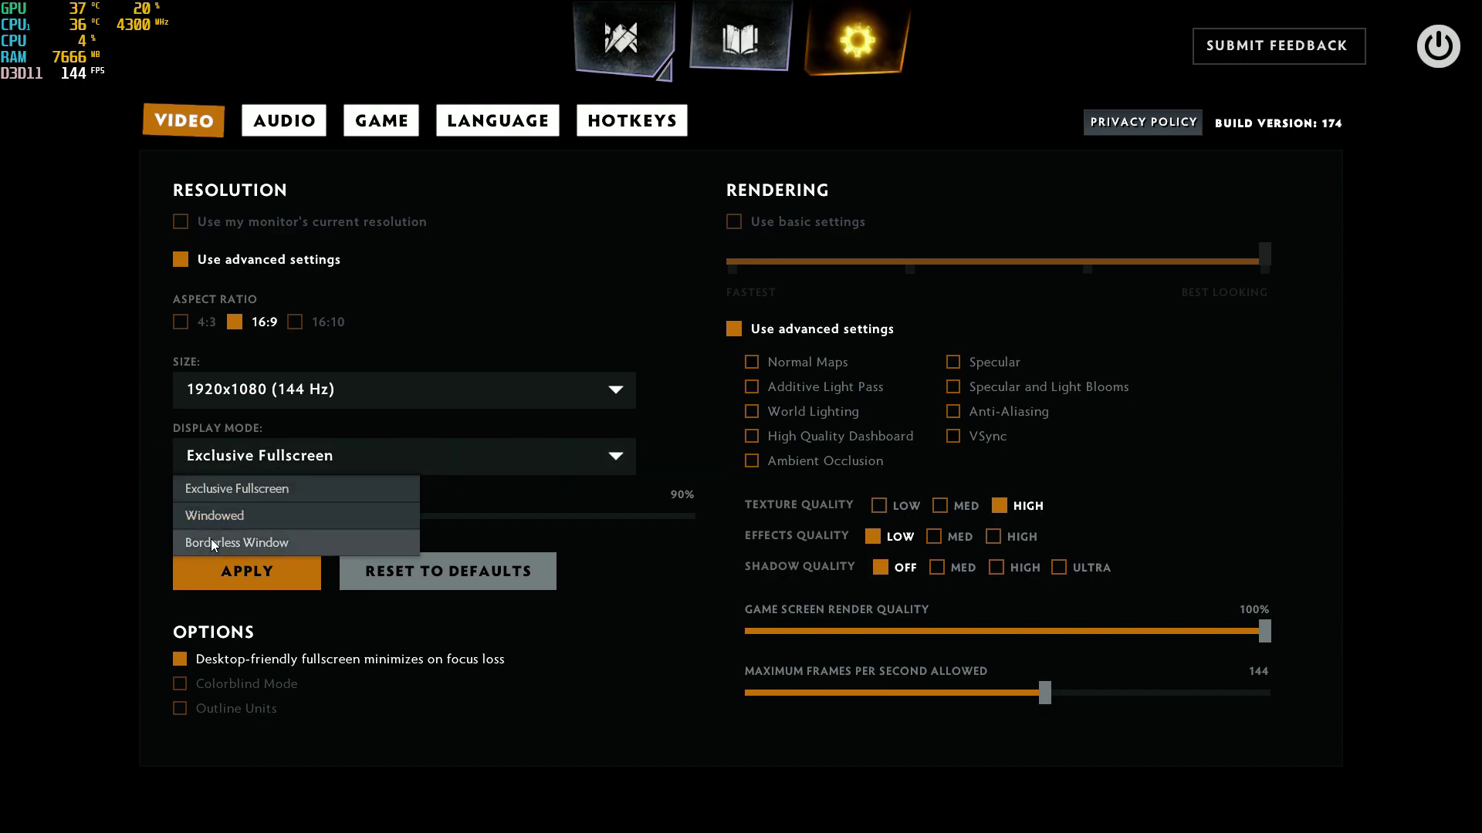
left_click(518, 363)
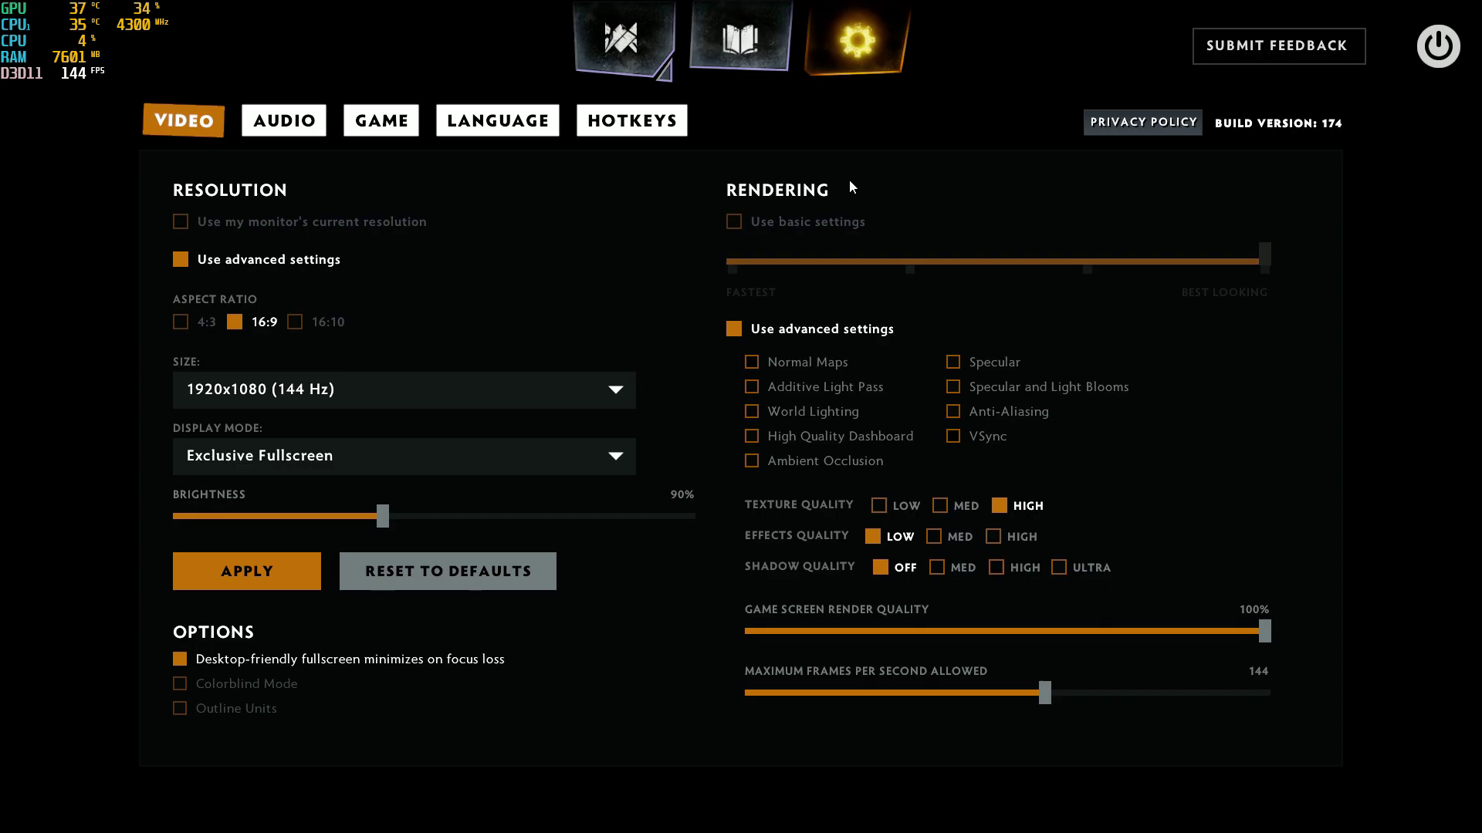
Switch to the Underlords cfg folder in File Explorer and open the video text file in a maximized Notepad window.
key("alt+Tab")
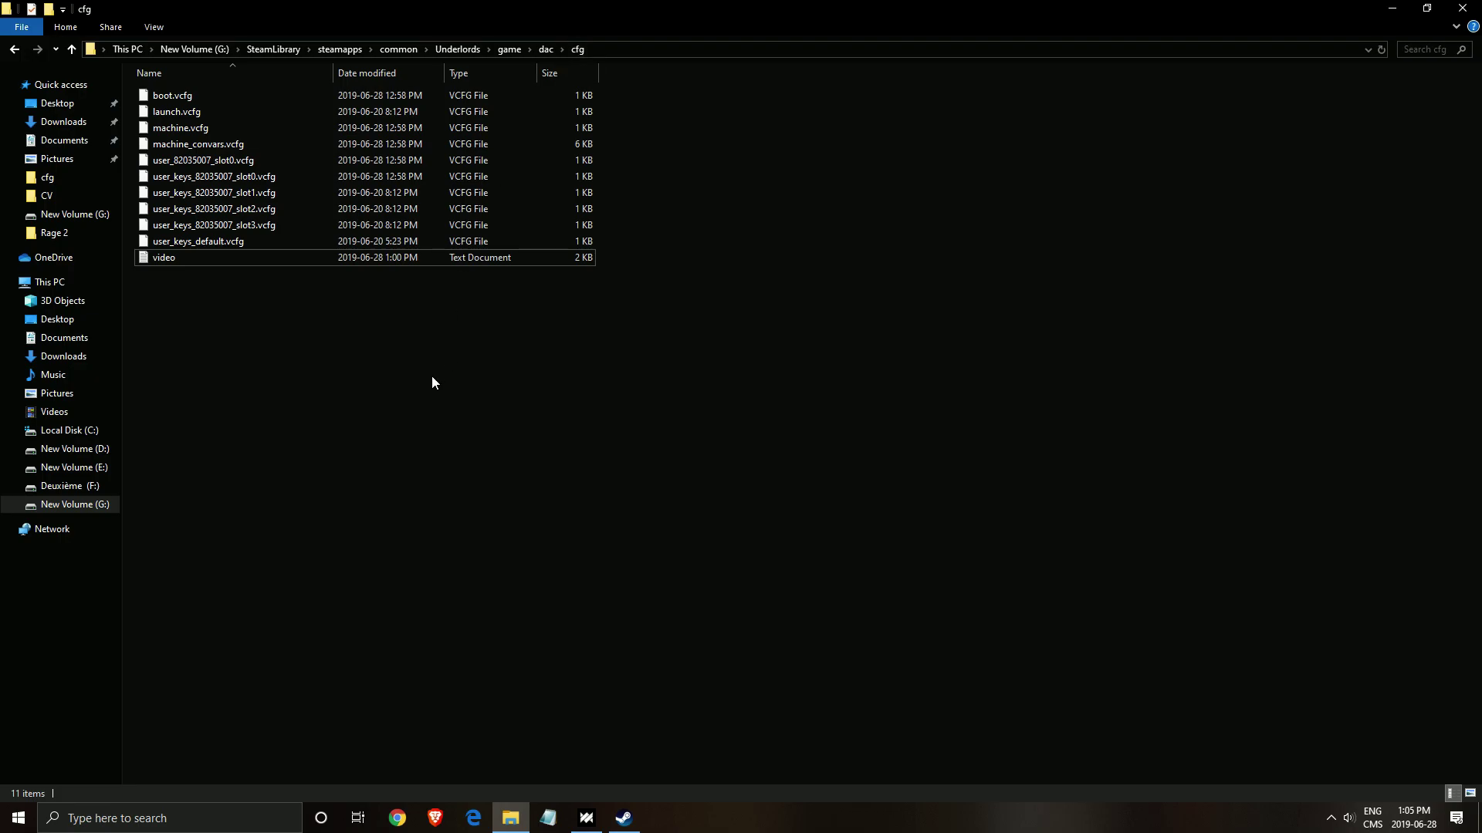
double_click(165, 258)
left_click(920, 206)
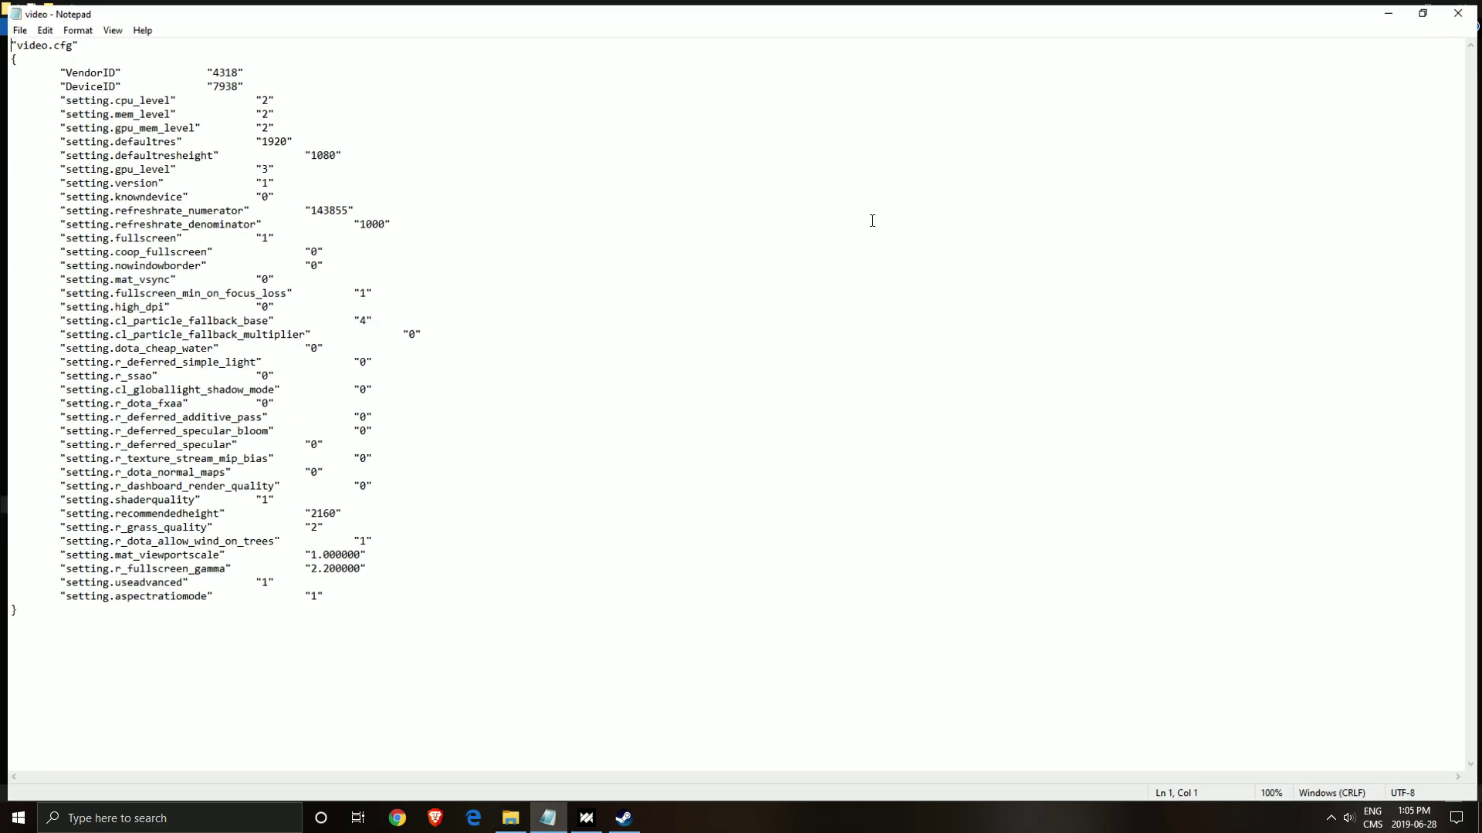
left_click(307, 194)
left_click_drag(8, 68, 576, 486)
left_click(521, 382)
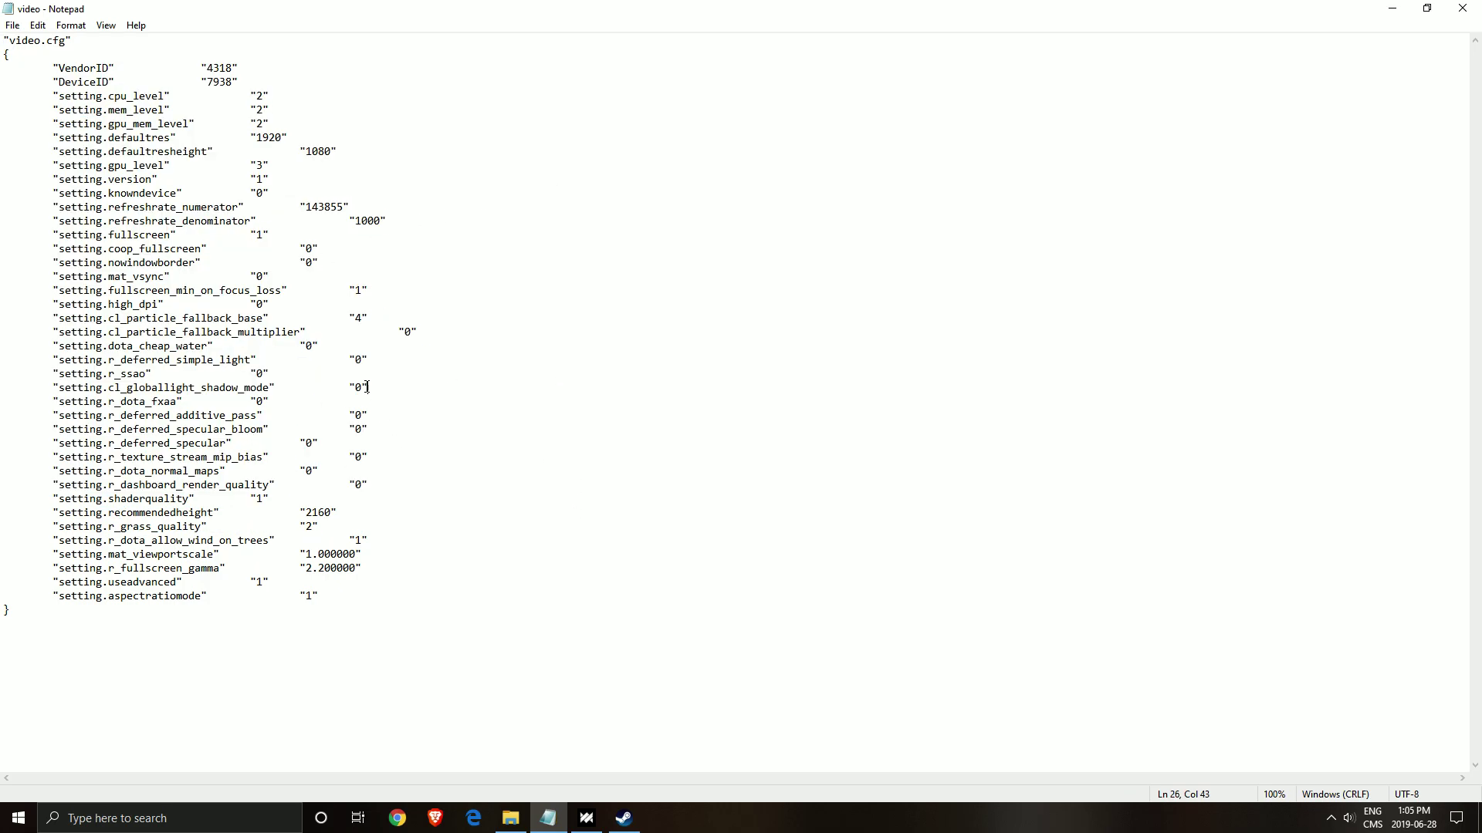
Set the setting.r_grass_quality value to 0 in the video configuration file.
left_click_drag(54, 528, 368, 542)
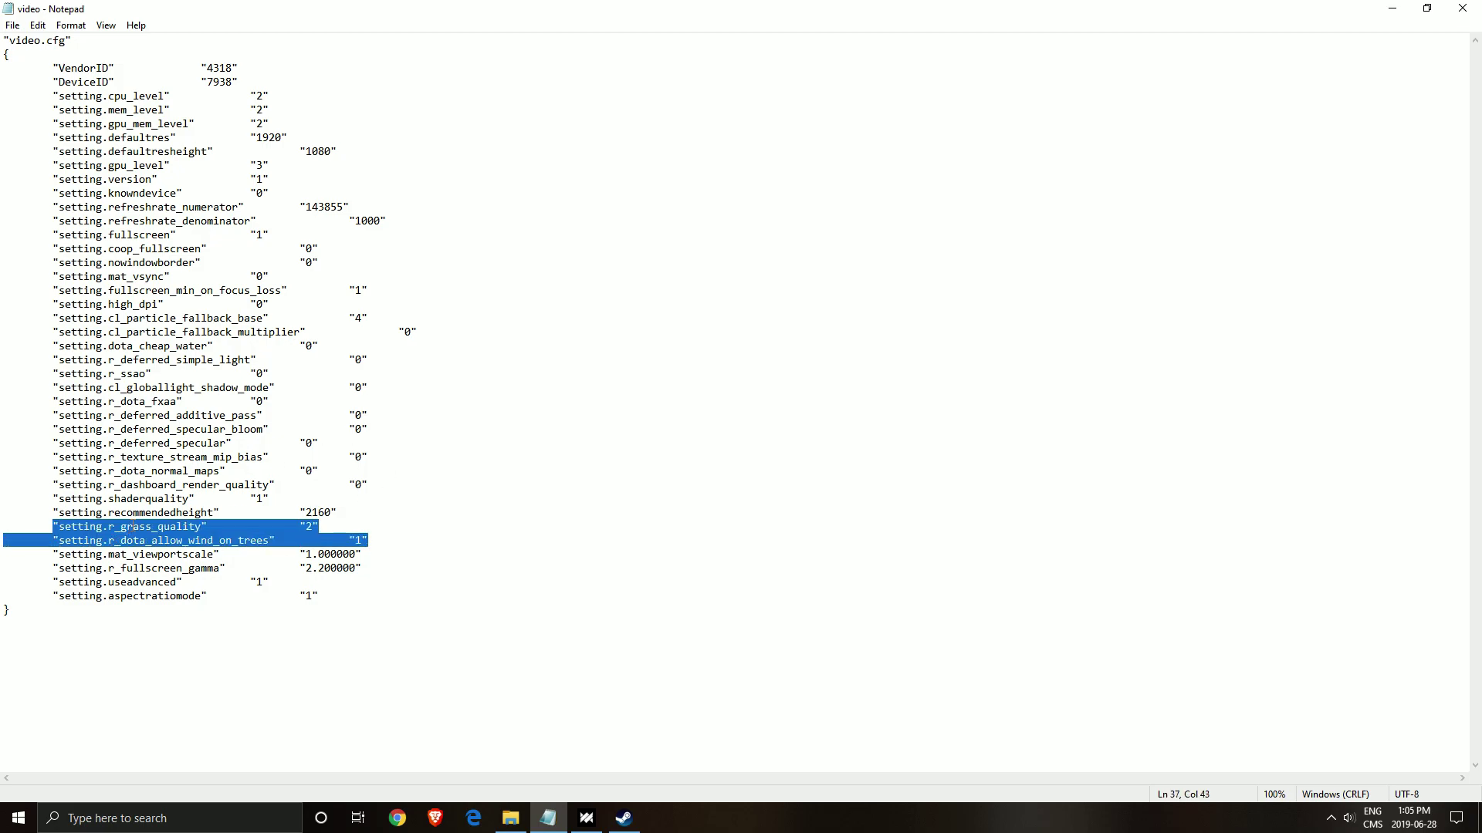
left_click_drag(132, 528, 187, 528)
left_click(183, 527)
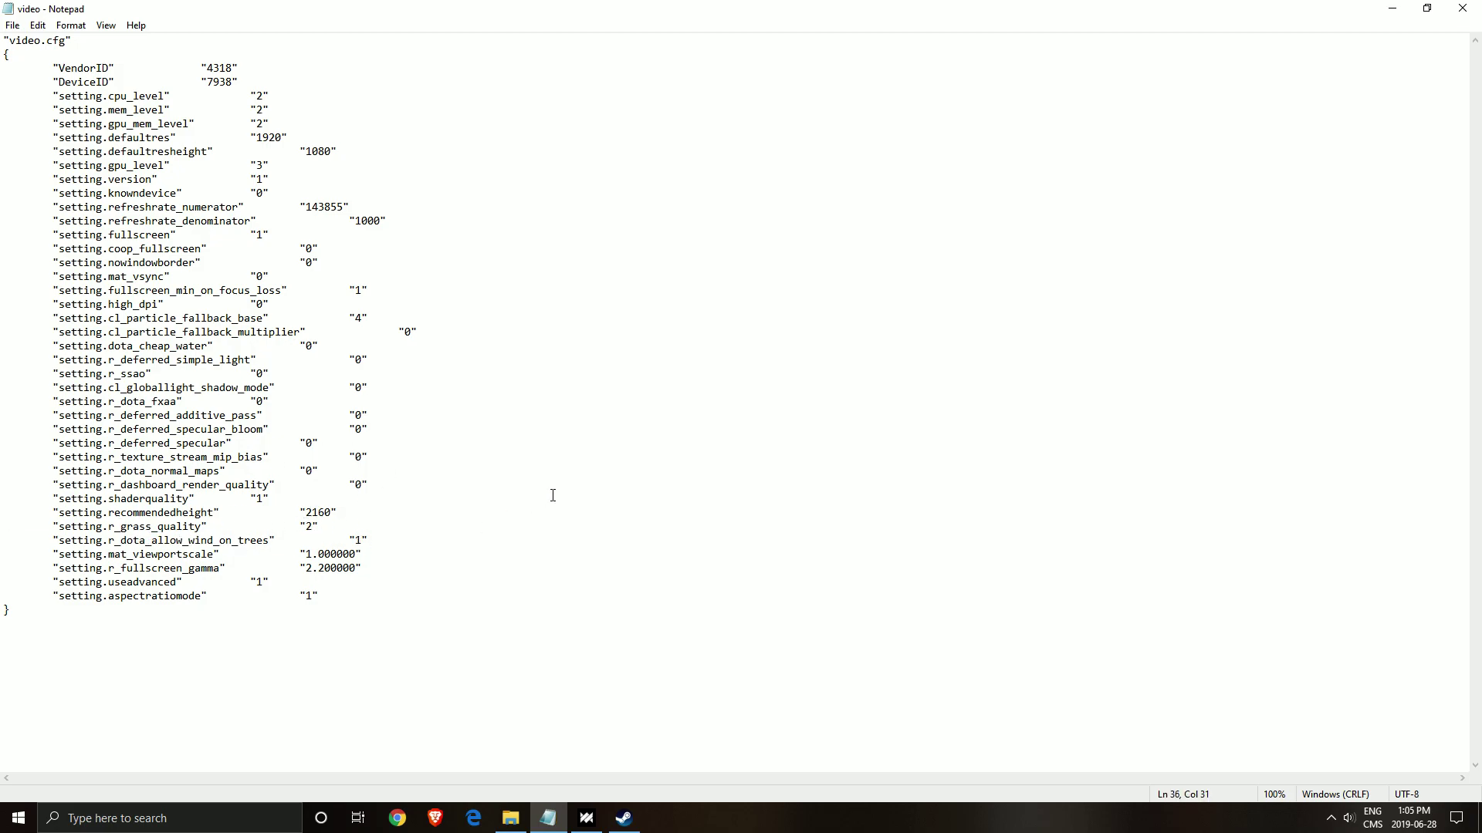
key("BackSpace")
type("0")
Set the setting.r_dota_allow_wind_on_trees value to 0.
left_click_drag(127, 542, 183, 541)
key("ctrl+shift+Right")
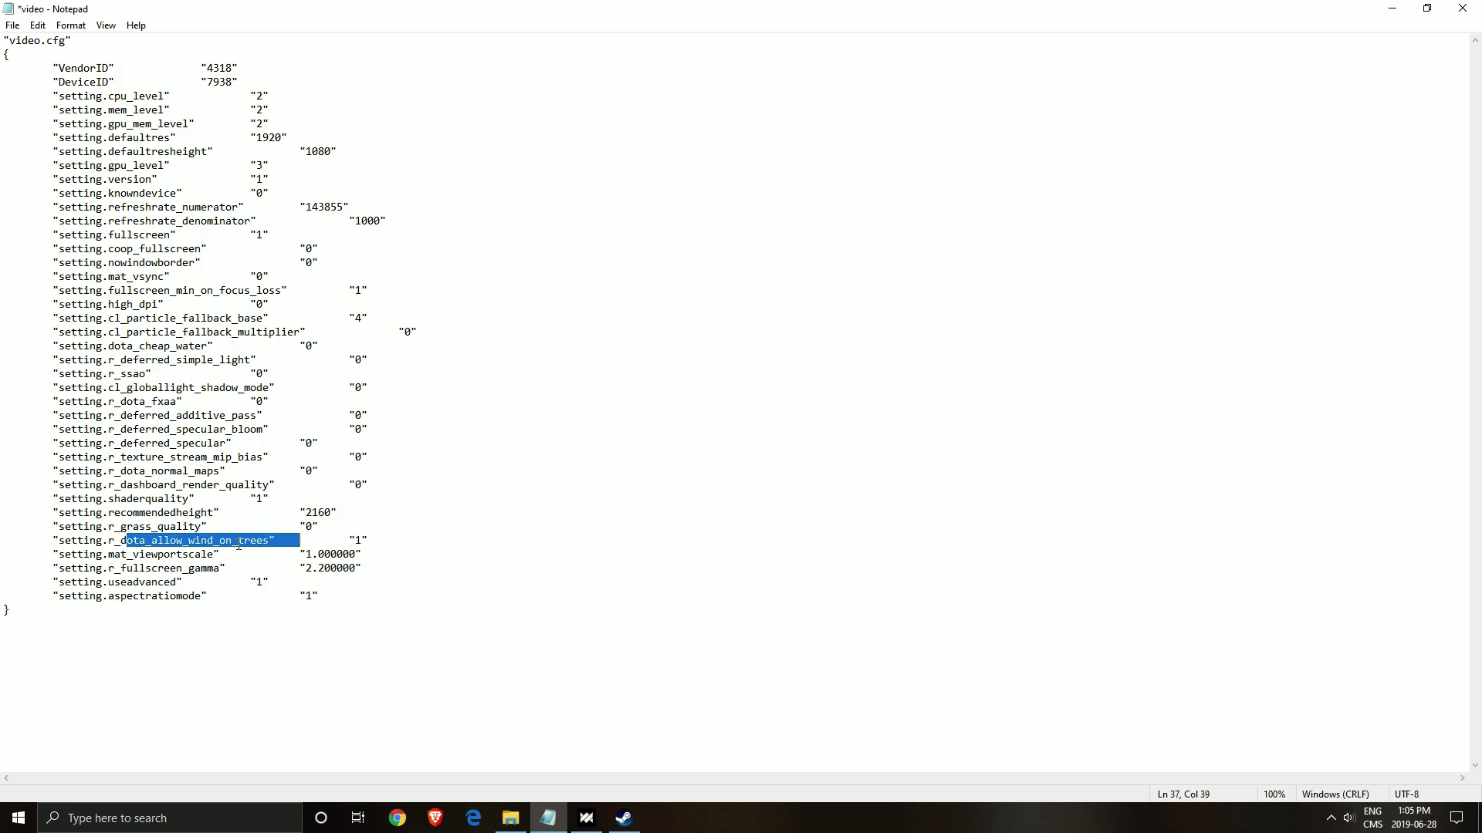
left_click(362, 546)
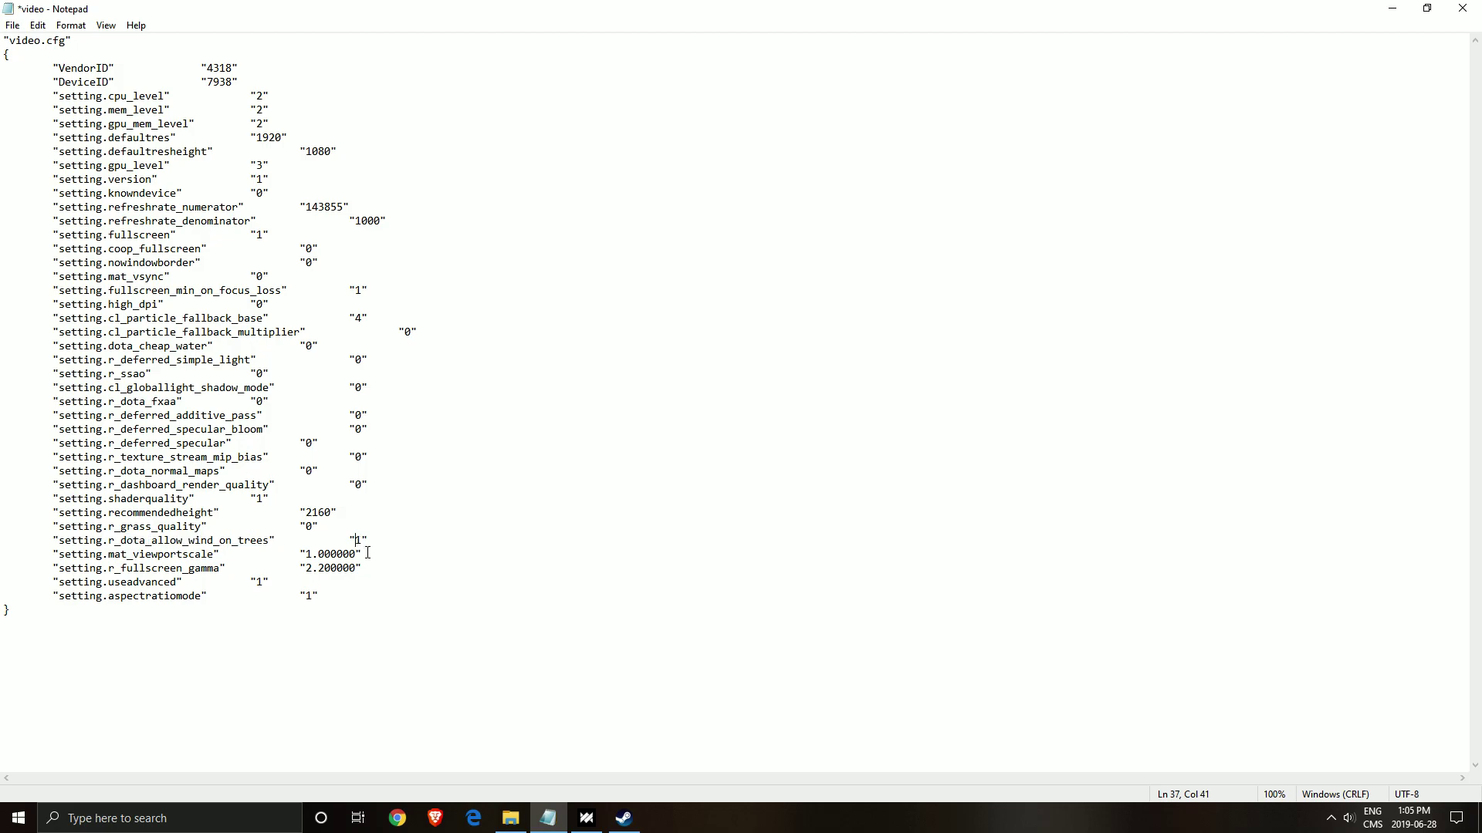
key("BackSpace")
type("0")
left_click_drag(114, 526, 386, 539)
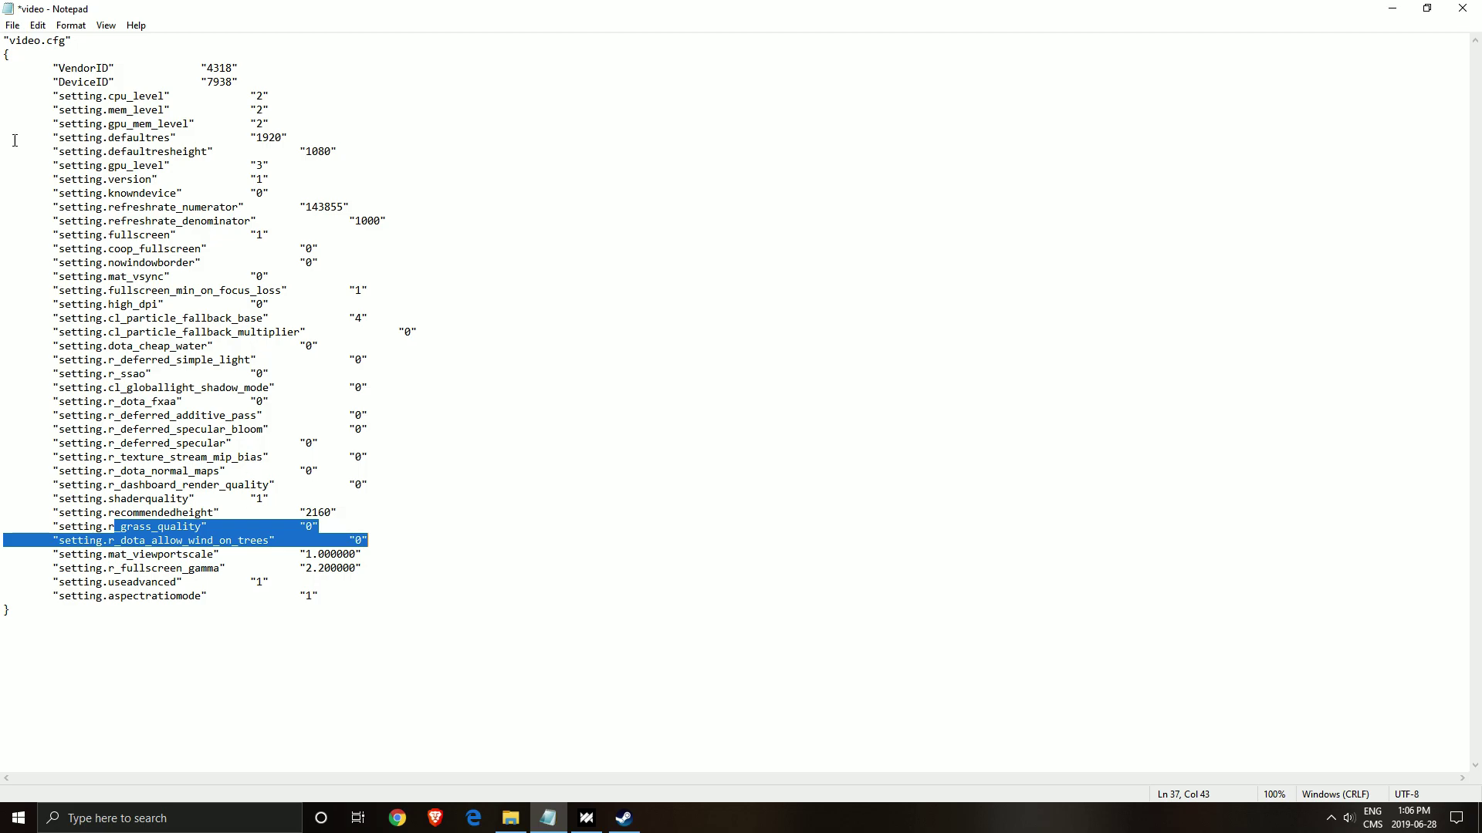
Save the video configuration file and minimize Notepad to return to the cfg folder.
left_click(13, 24)
left_click(40, 96)
left_click(1392, 10)
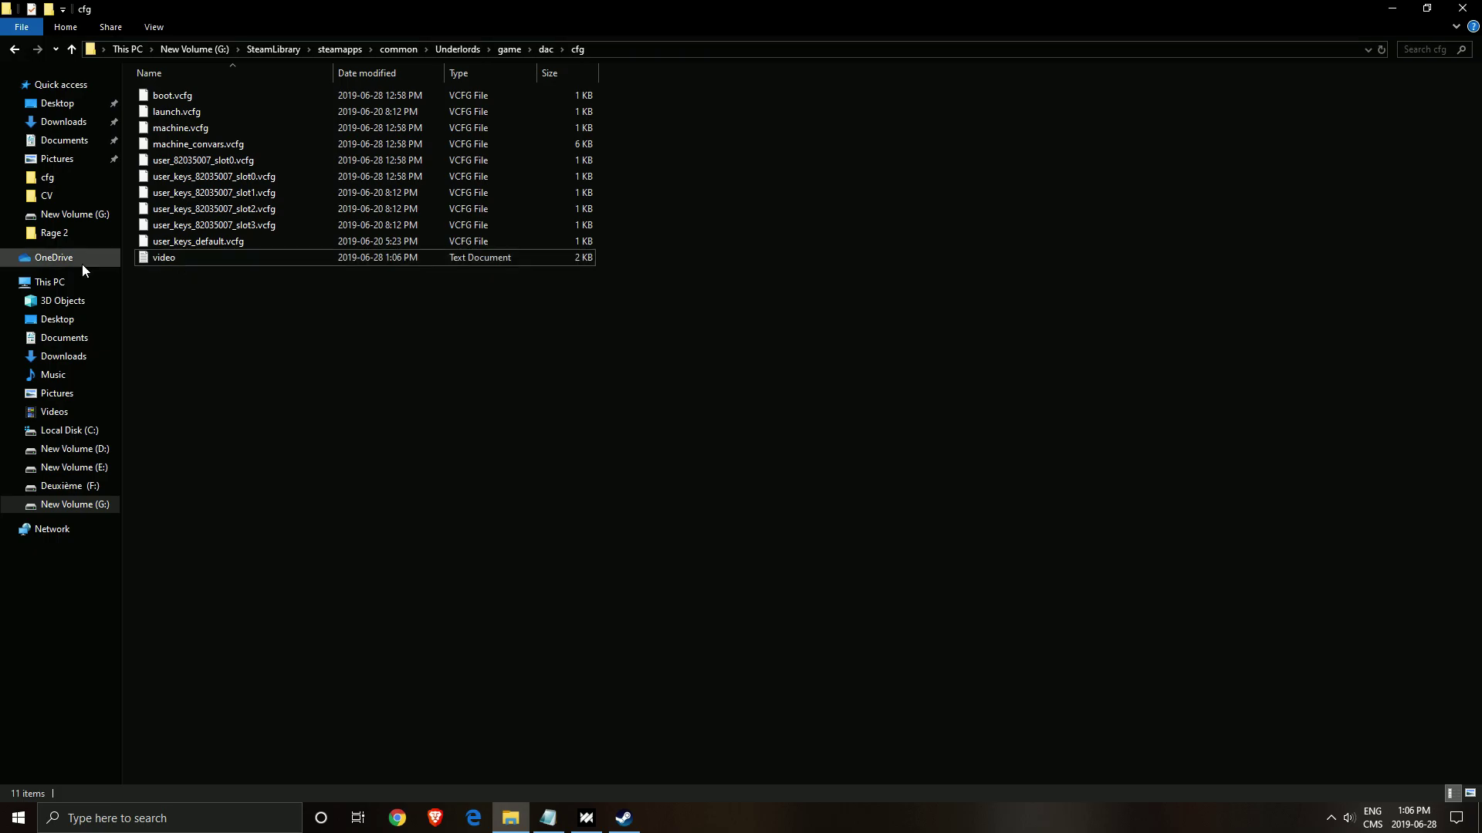
Make the video text file read-only in its properties and deselect it.
right_click(208, 260)
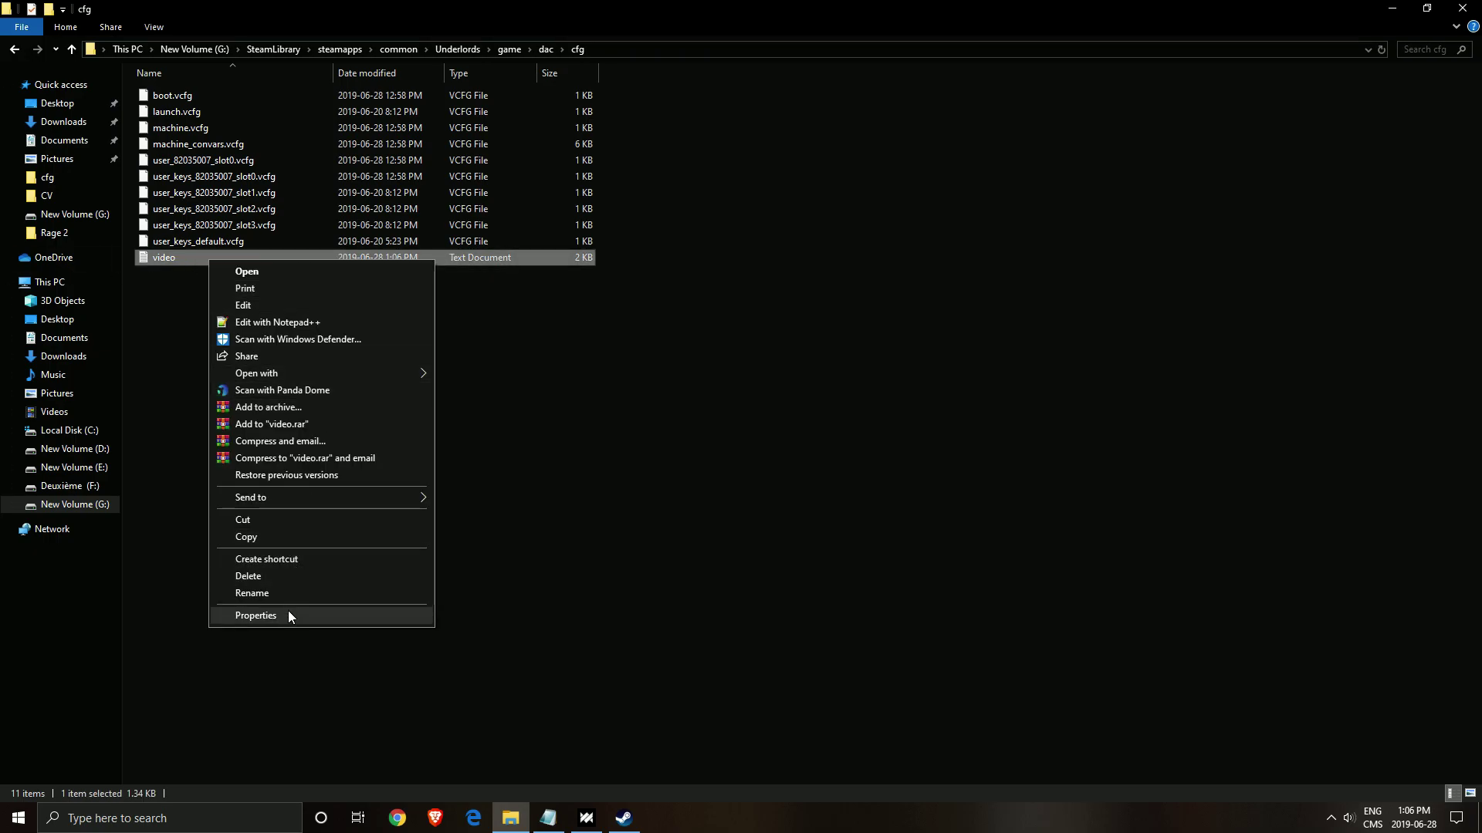
left_click(294, 614)
left_click(292, 552)
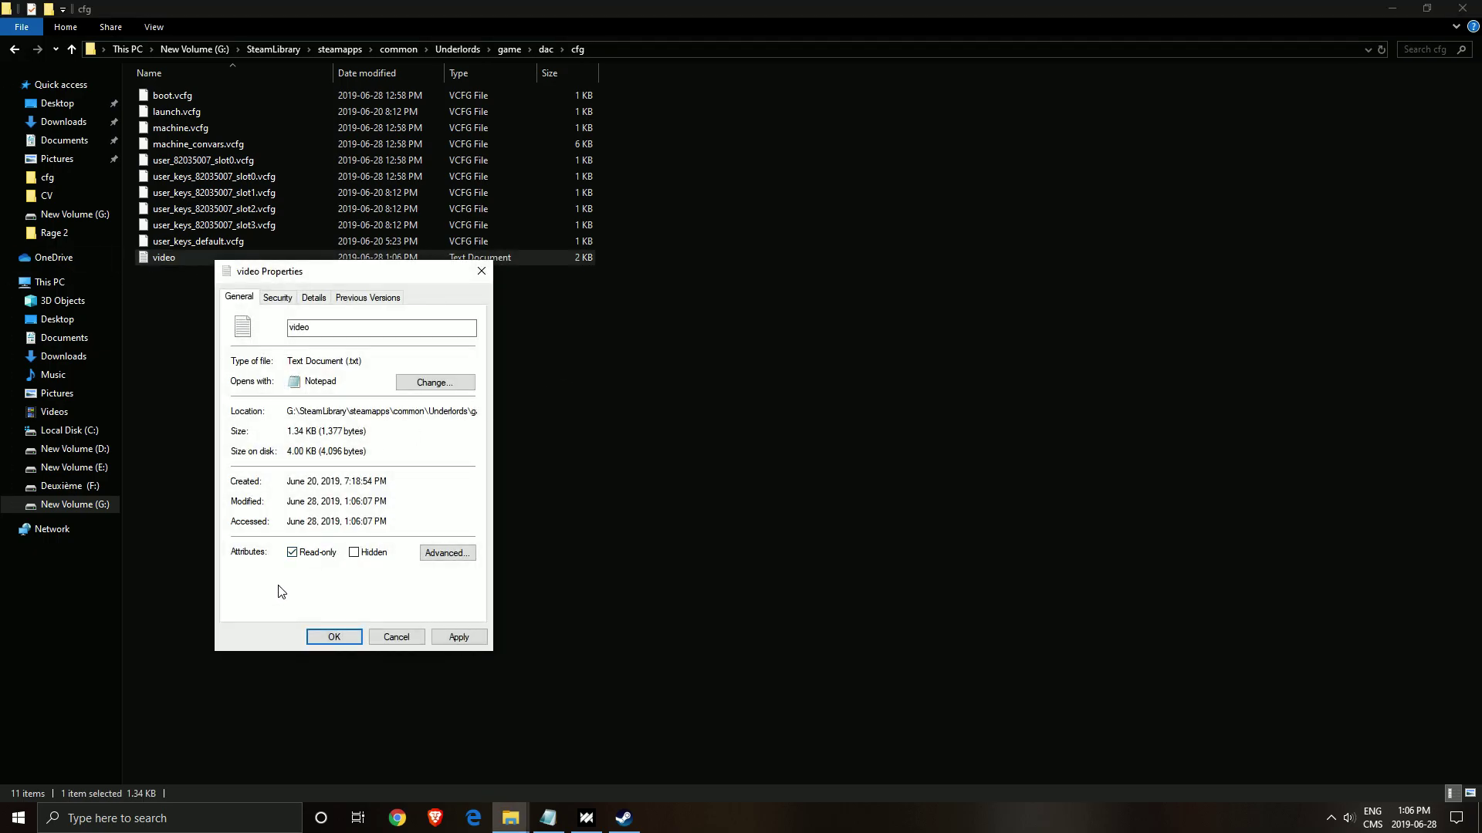
left_click(334, 638)
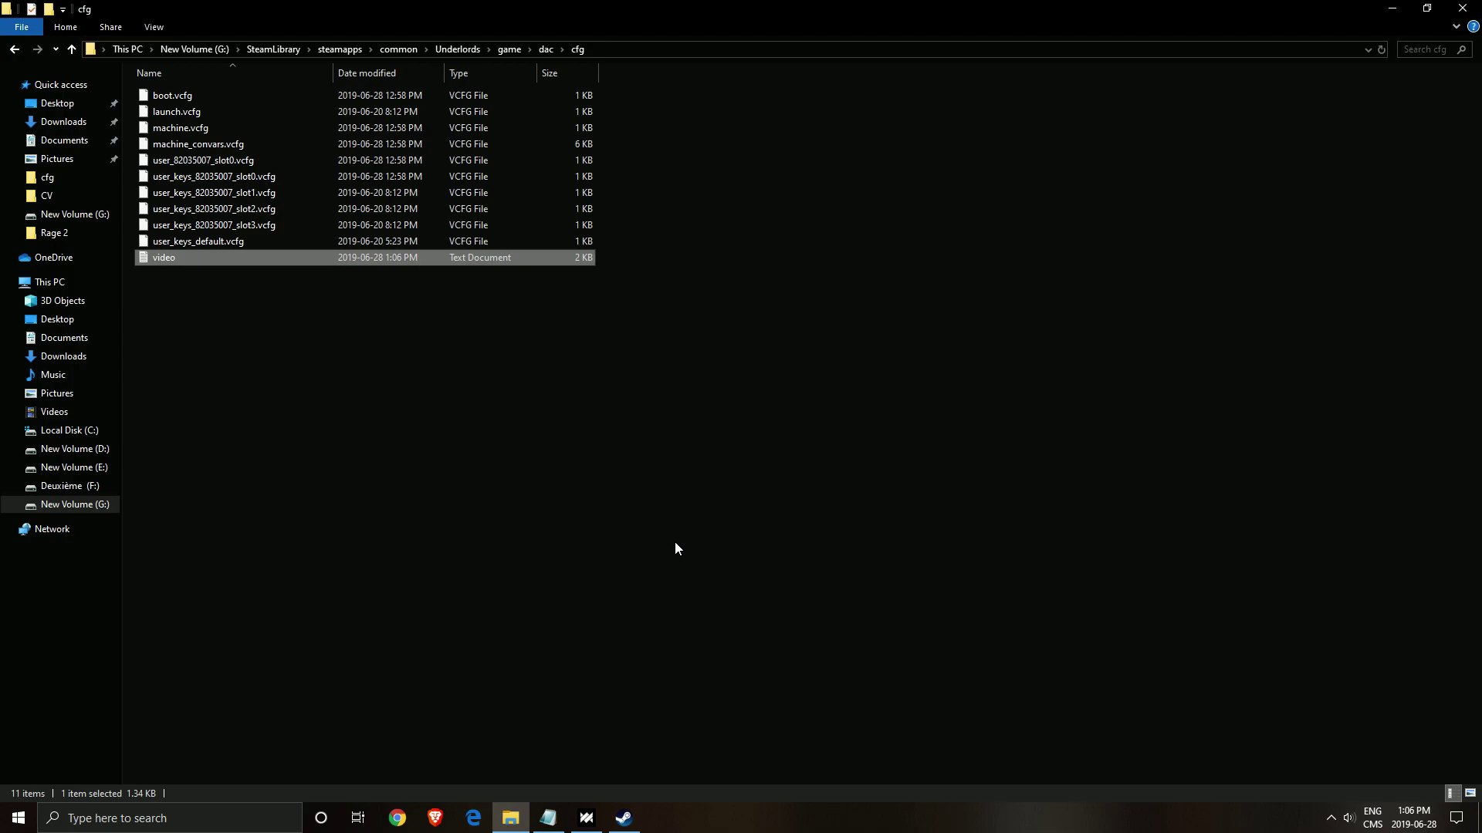
left_click(629, 413)
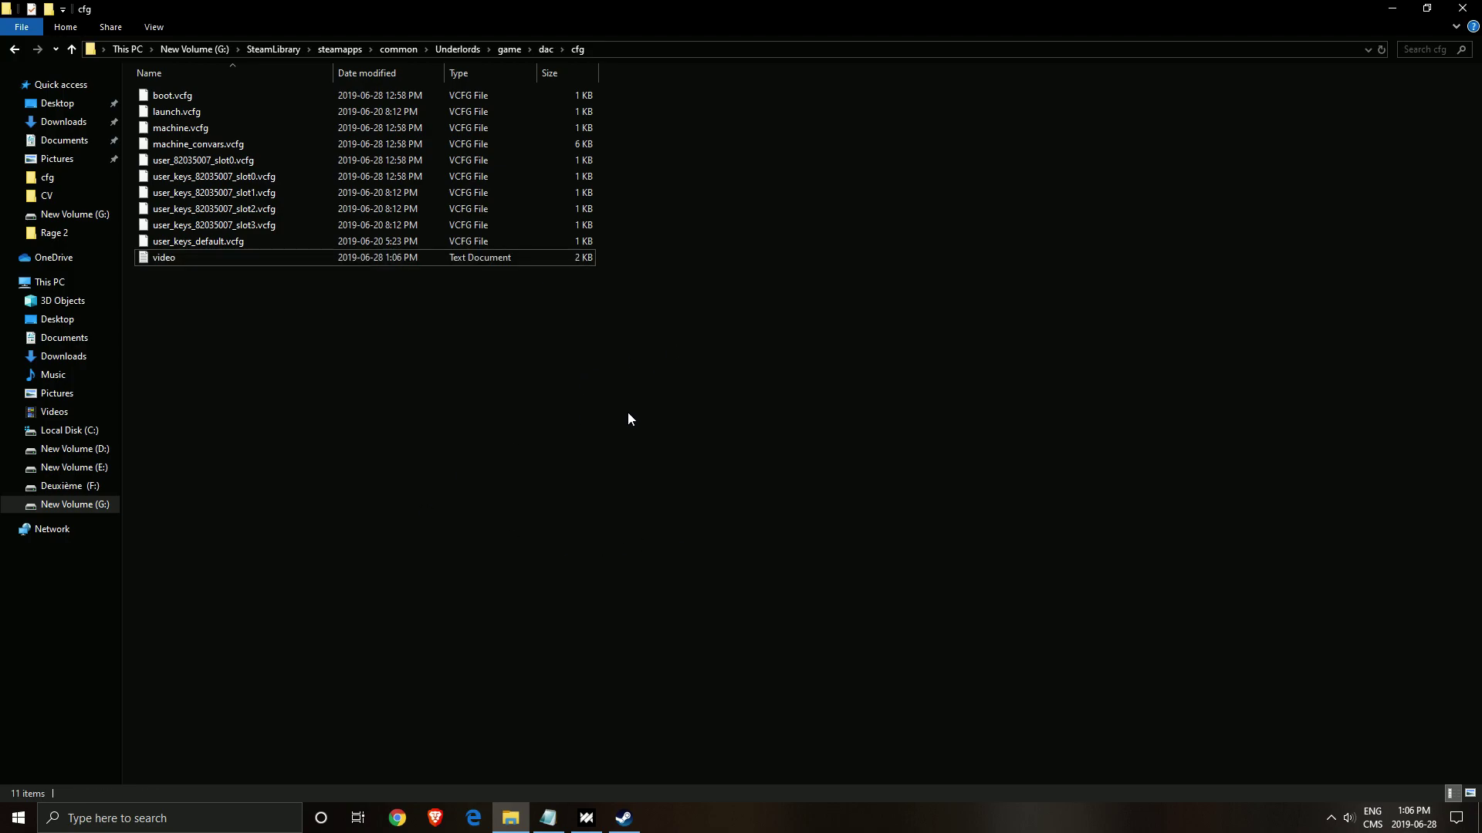